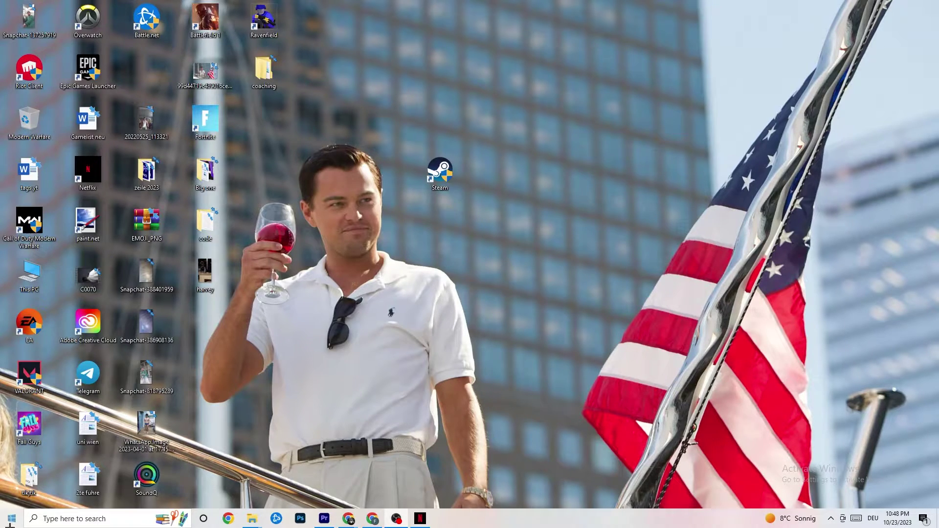
Open the Windows 10 Start menu from the taskbar's Start button.
click(9, 523)
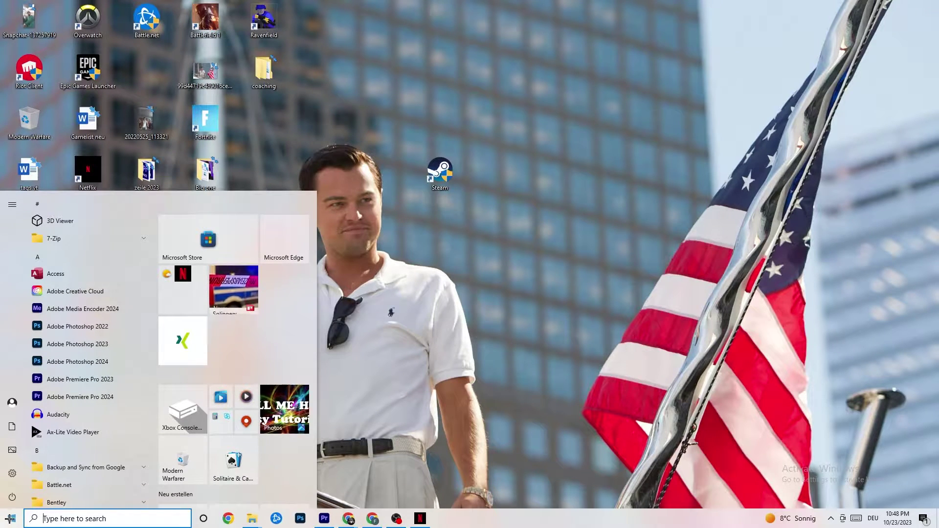
Open Windows Settings to Update & Security and go to its Troubleshoot page.
click(12, 473)
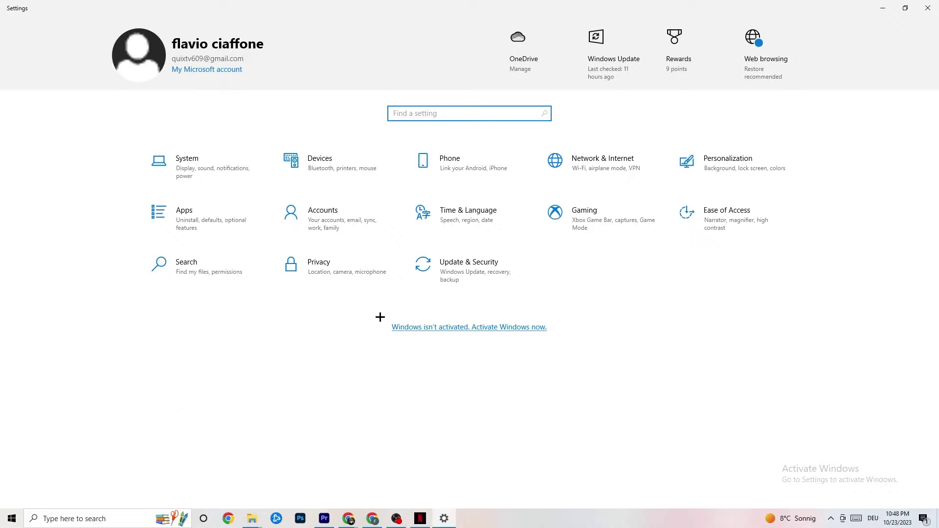
click(453, 281)
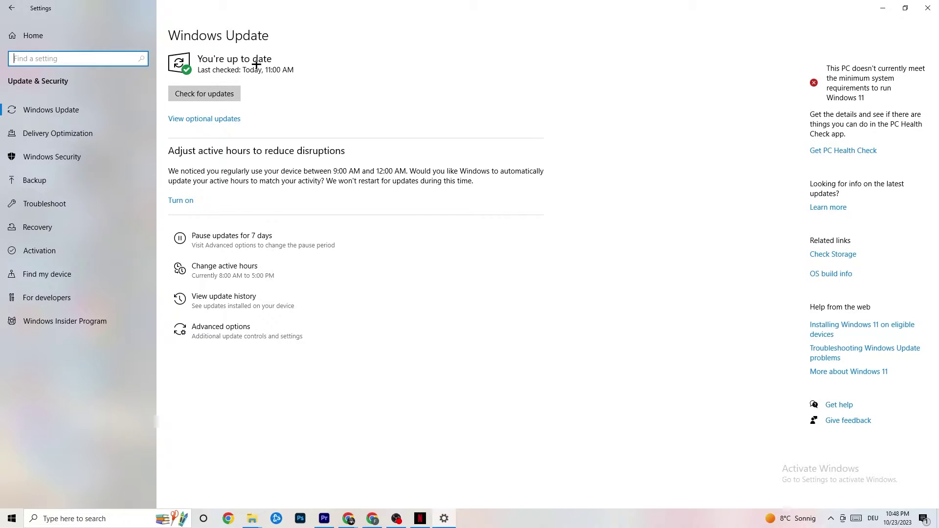
click(282, 63)
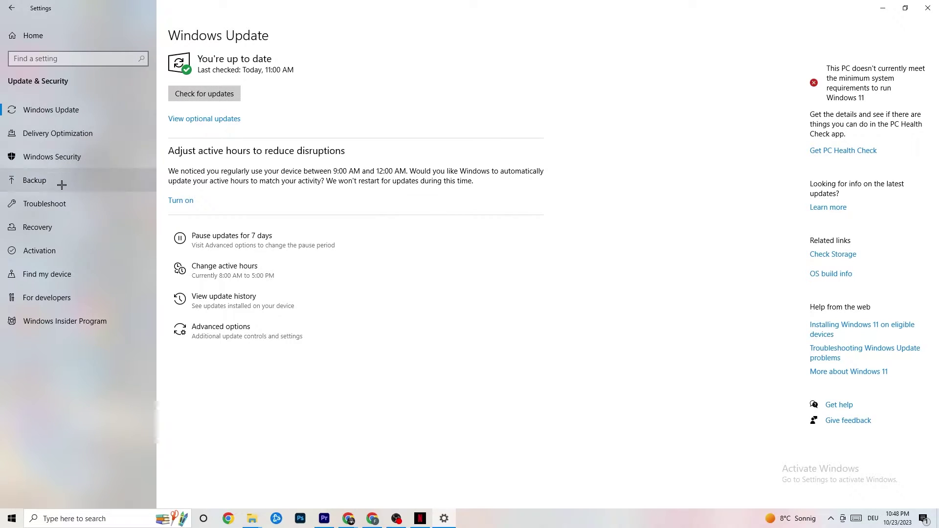
click(58, 208)
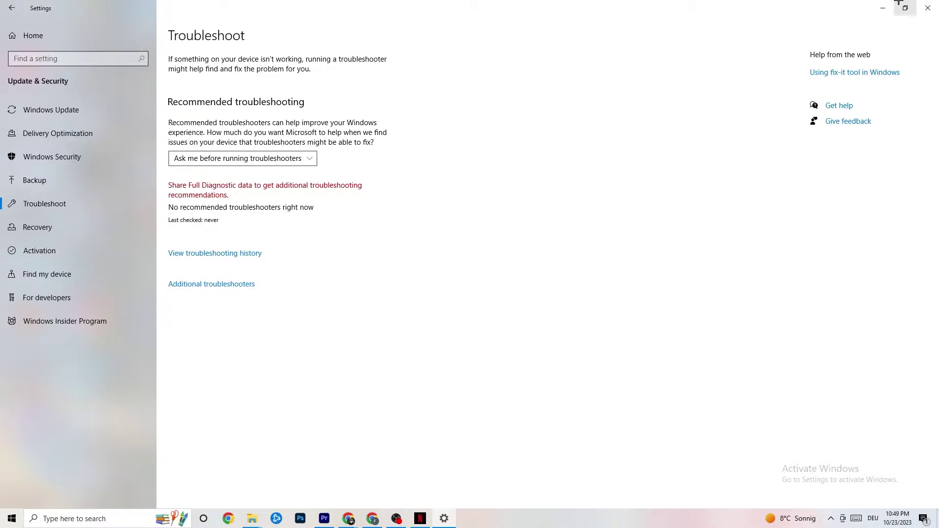
Minimise the Settings window so the desktop is visible.
click(883, 8)
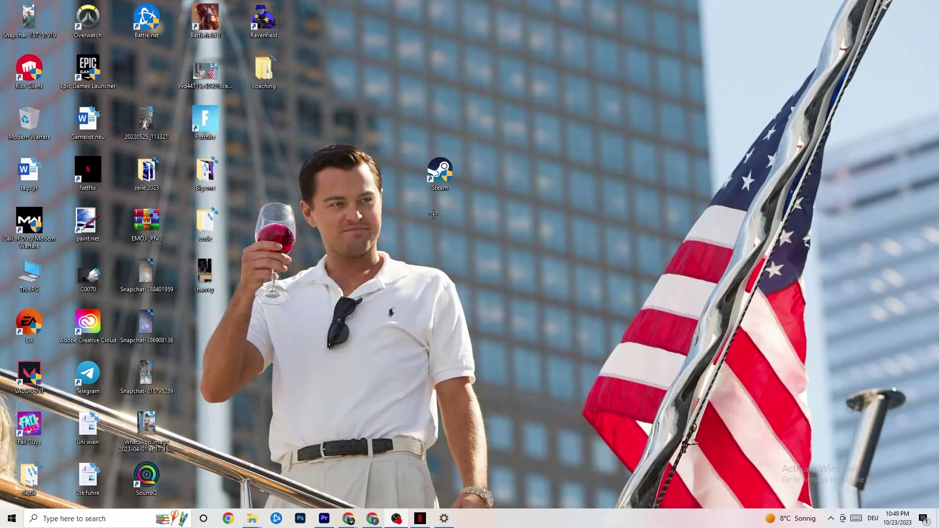
Open Properties for the Steam desktop shortcut, which targets D:\steam1\Steam.exe.
drag(435, 174, 463, 214)
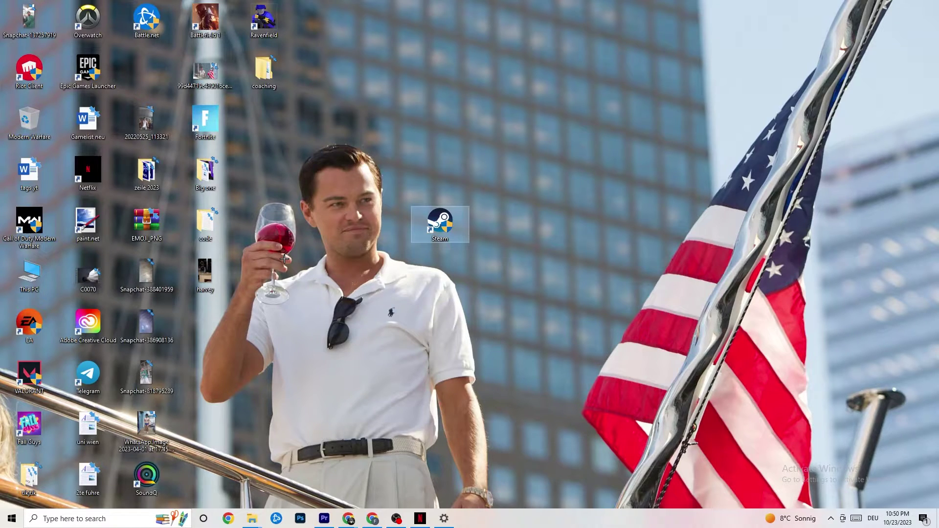
right_click(445, 221)
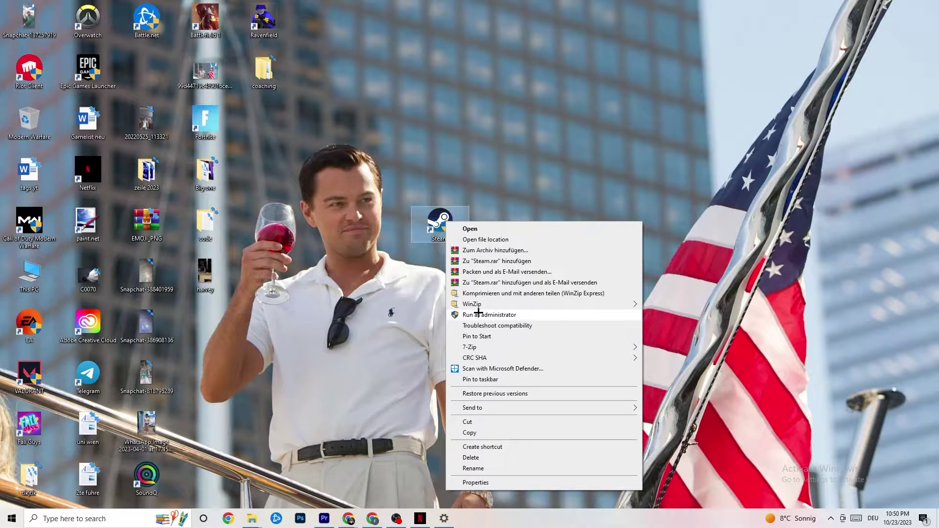
click(398, 301)
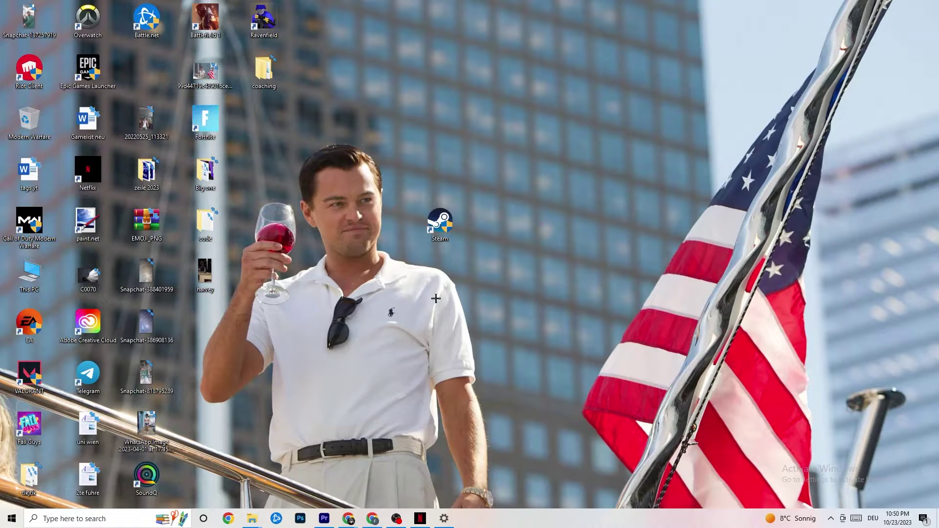
drag(445, 229, 431, 169)
right_click(431, 169)
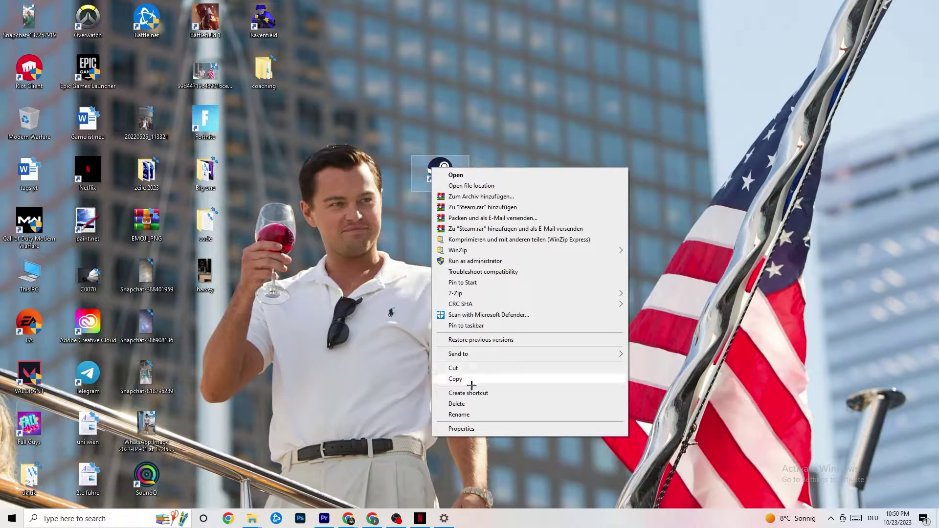
click(468, 430)
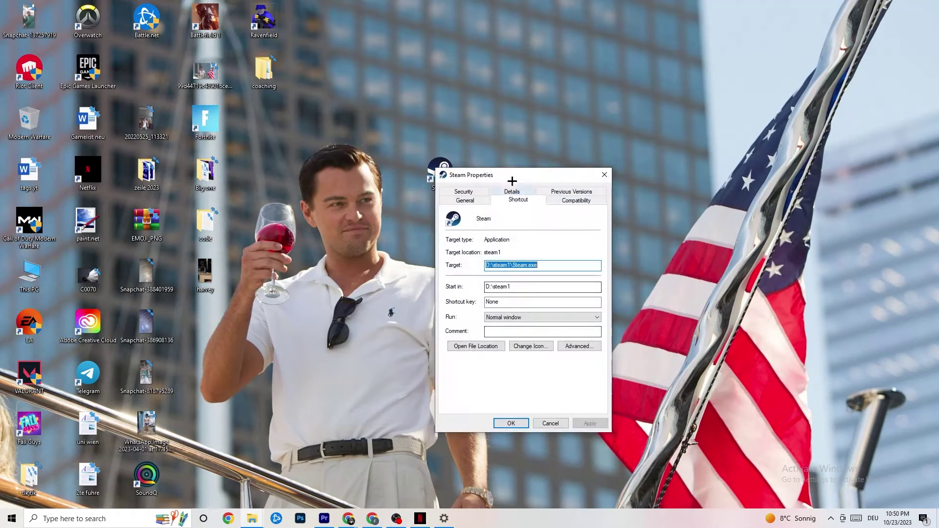
Keep Steam's compatibility mode at Windows 8 and close its Properties with OK.
drag(511, 177, 456, 84)
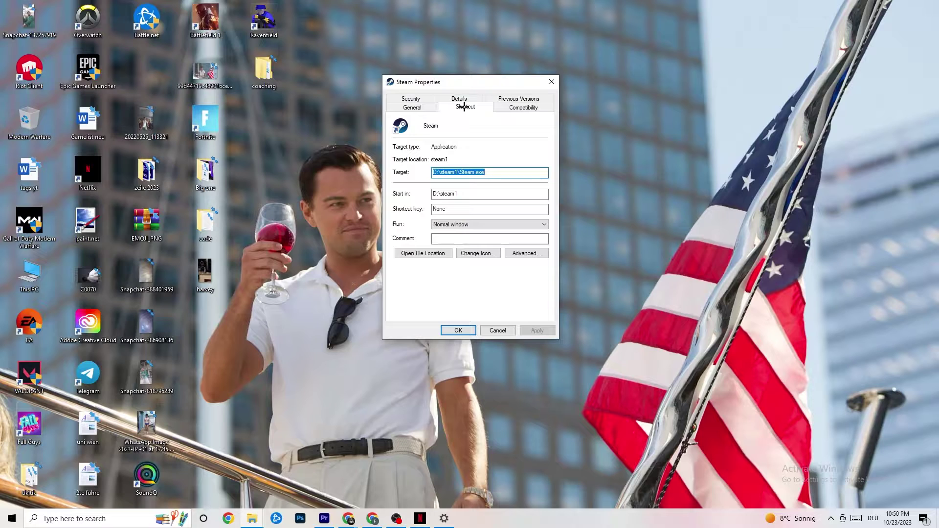
click(519, 107)
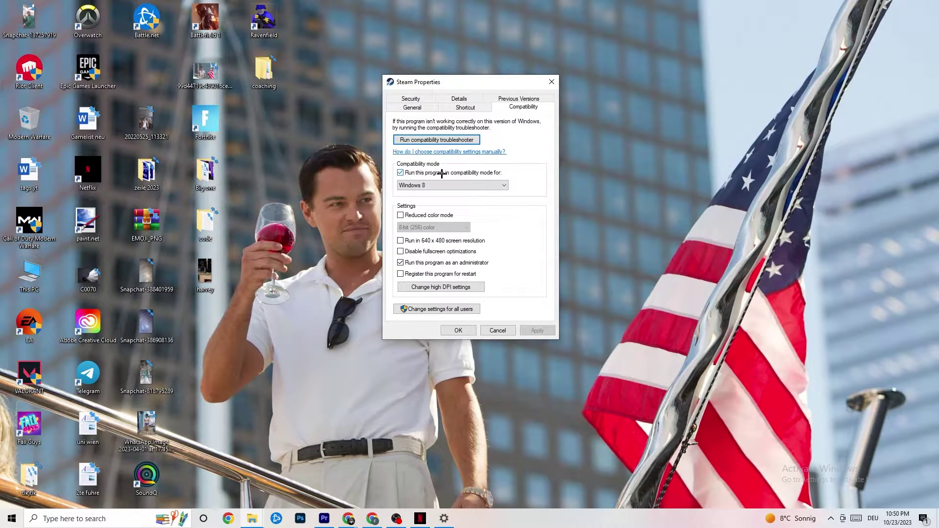
click(476, 183)
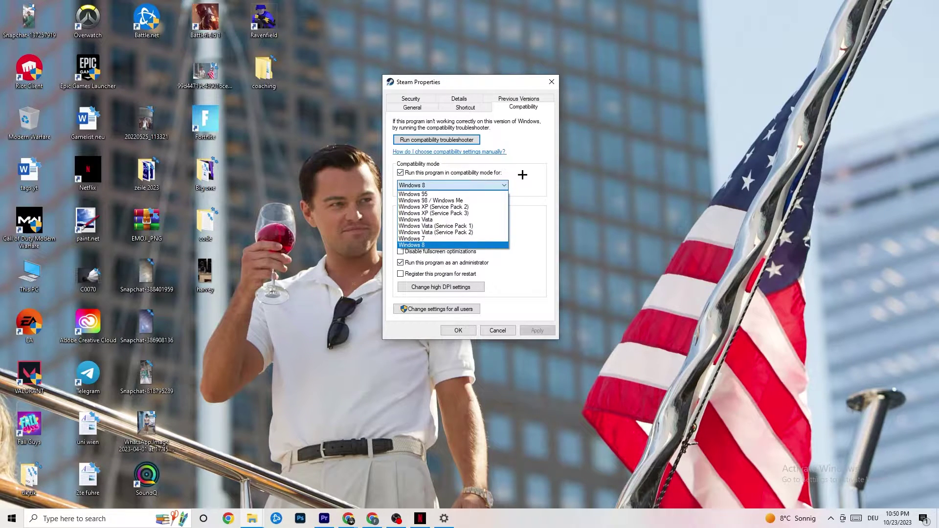
click(505, 231)
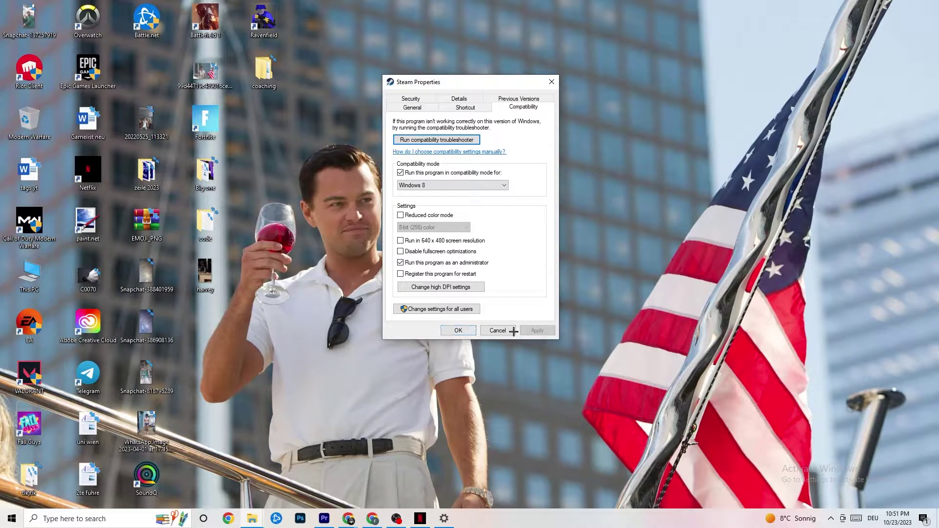
click(458, 330)
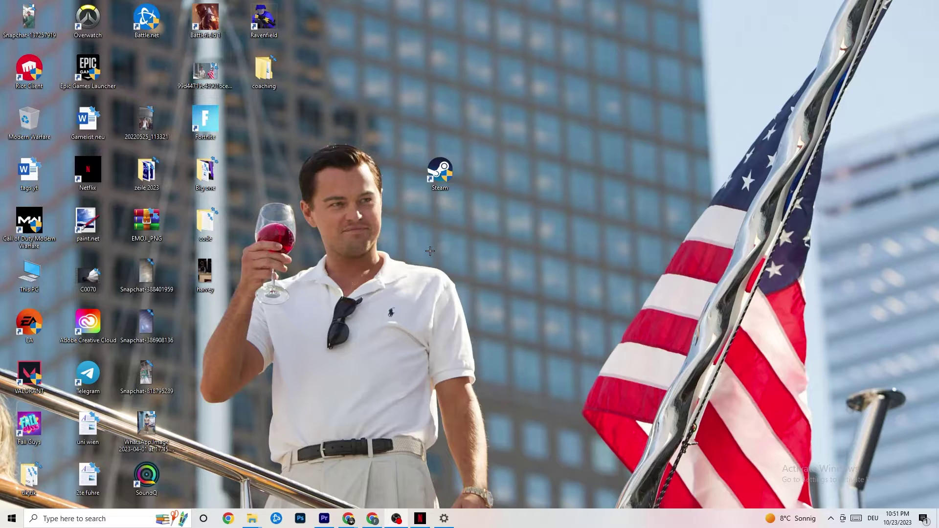
Open and dismiss the Steam shortcut's context menu, then clear the selection.
right_click(422, 174)
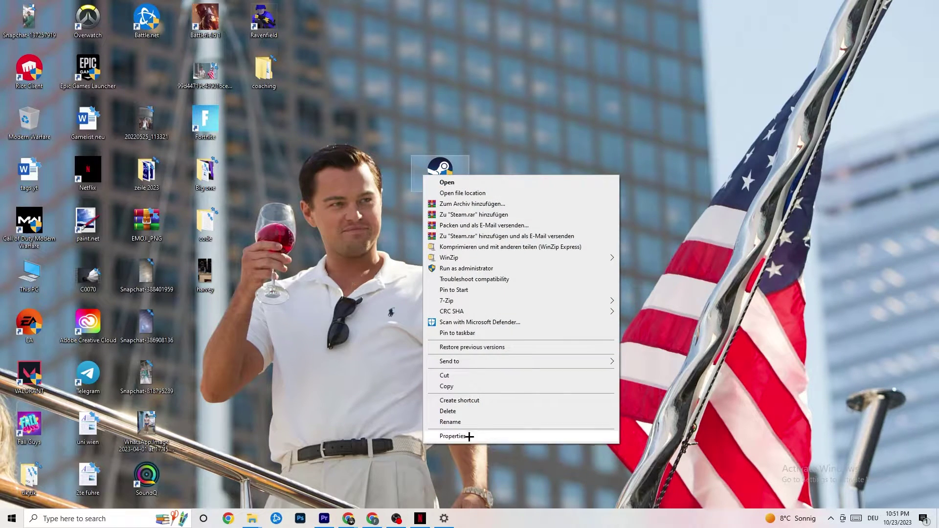
click(345, 214)
click(341, 269)
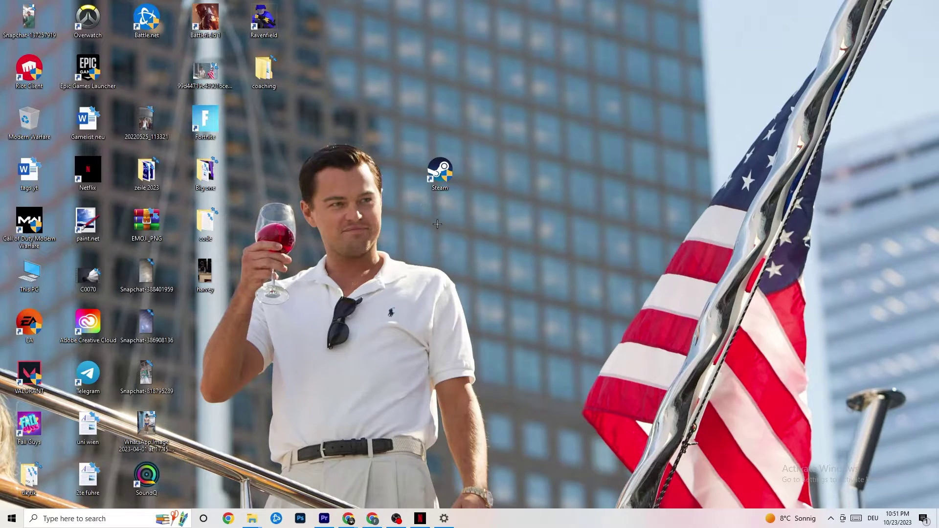
Check System Display settings, leaving scale at 100% and resolution at 1920 × 1080.
click(12, 519)
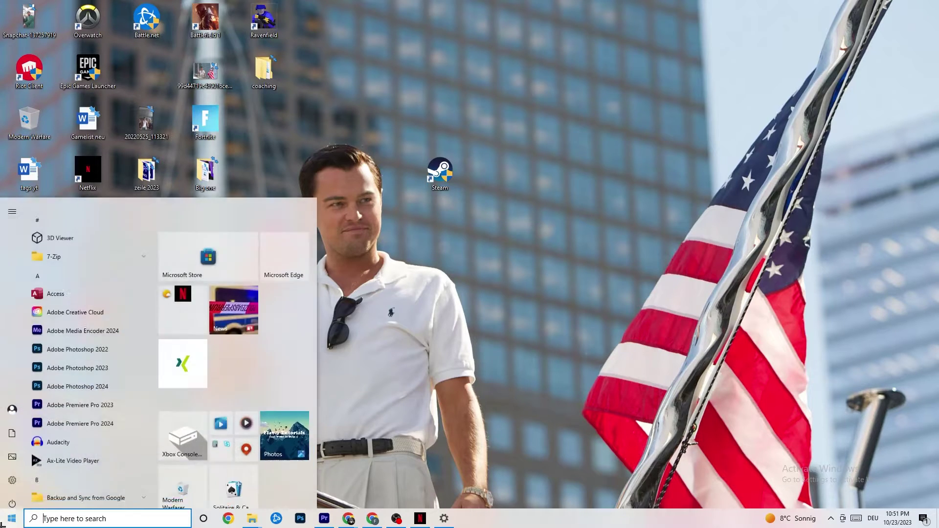
click(444, 518)
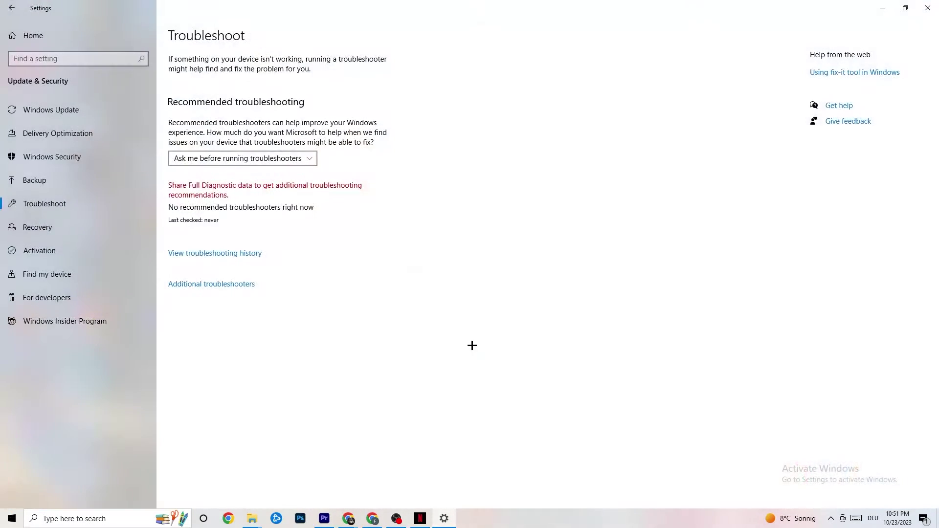
click(11, 8)
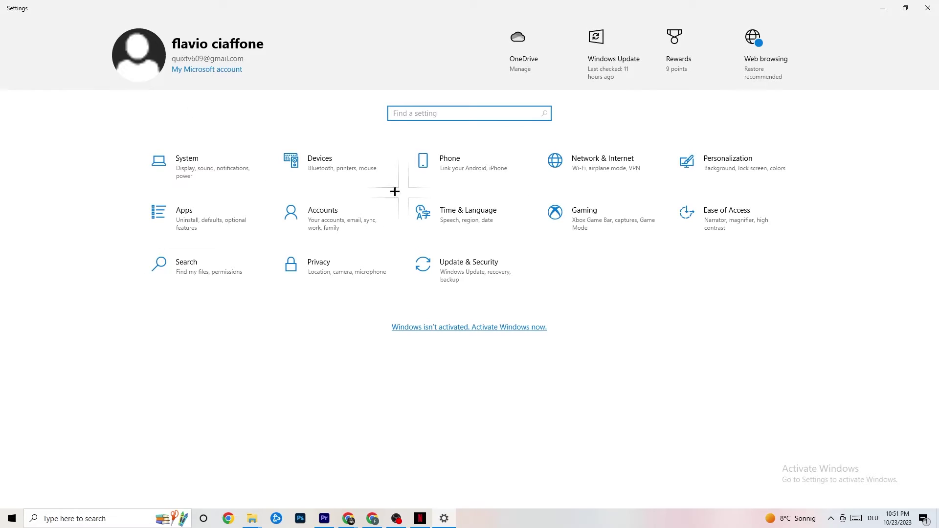
click(220, 177)
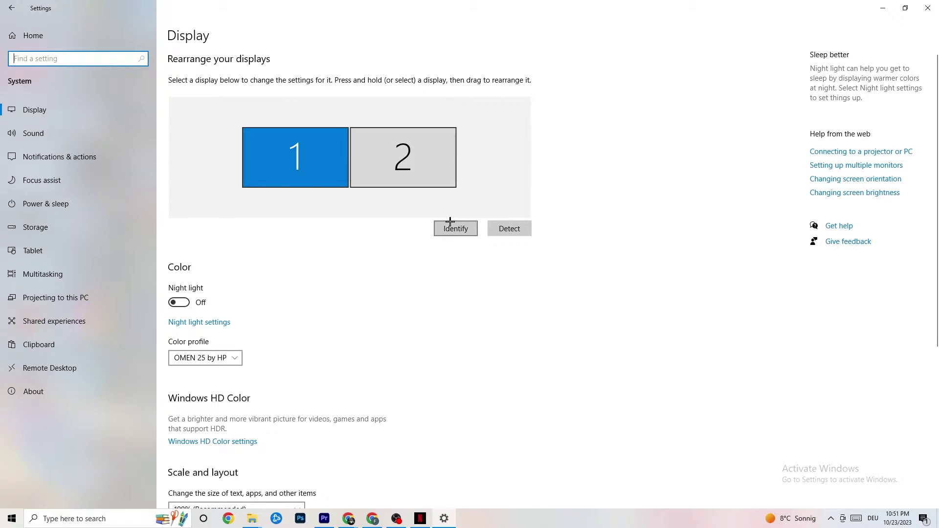
scroll(246, 220, down, 5)
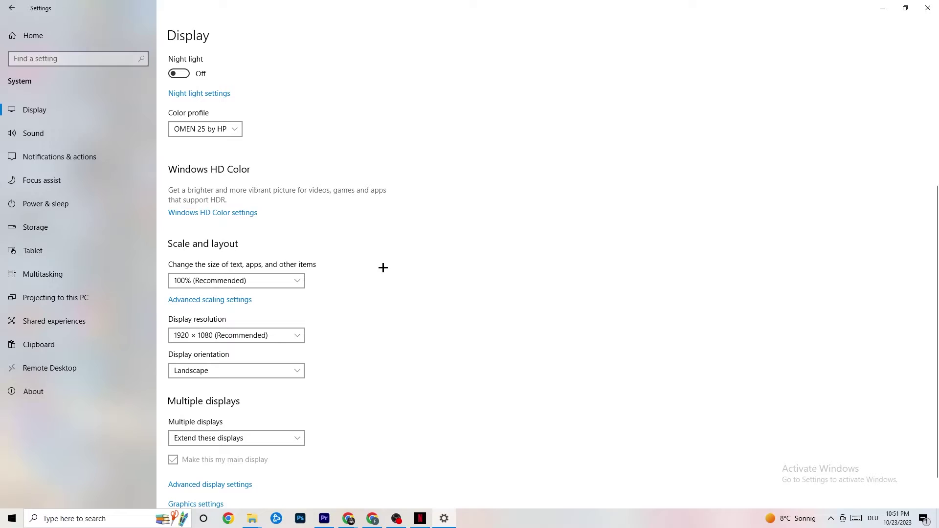
click(296, 275)
click(425, 240)
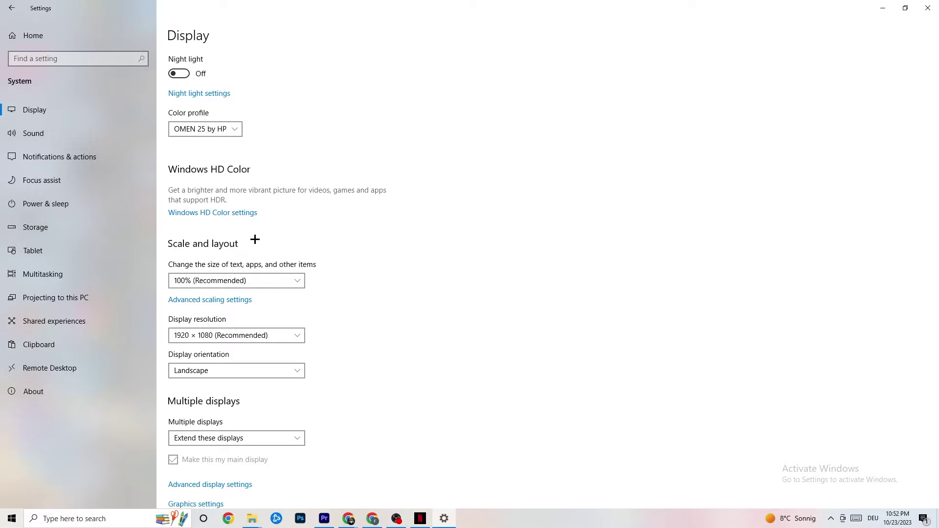
Review Power & sleep and the additional Power Options, then go to Storage settings.
click(62, 201)
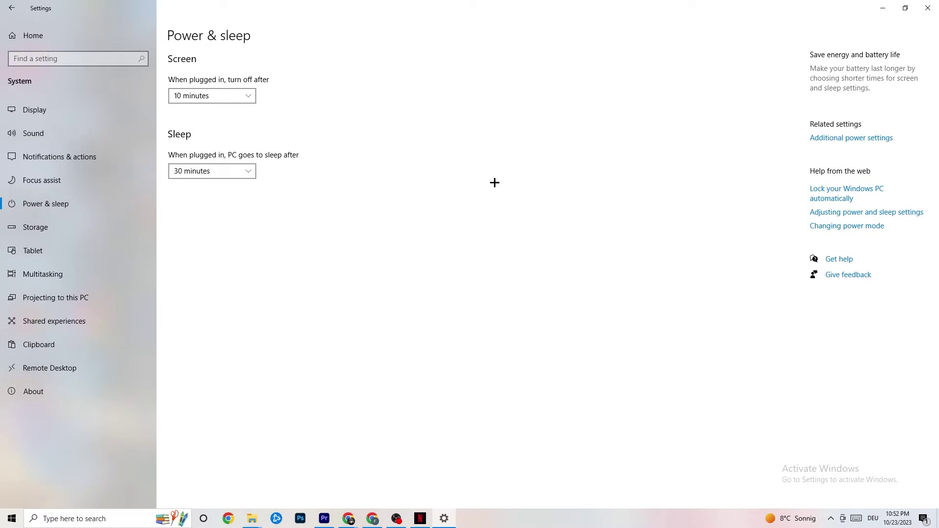
click(860, 139)
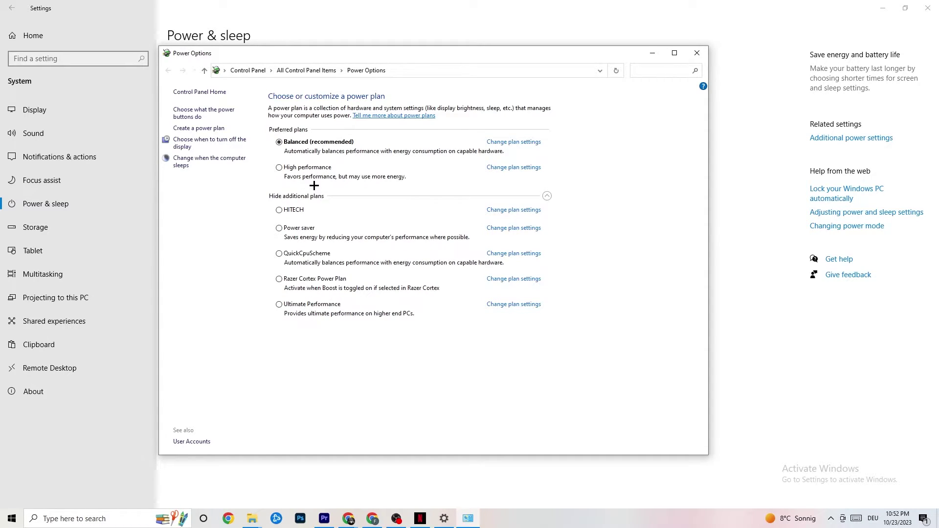
click(695, 55)
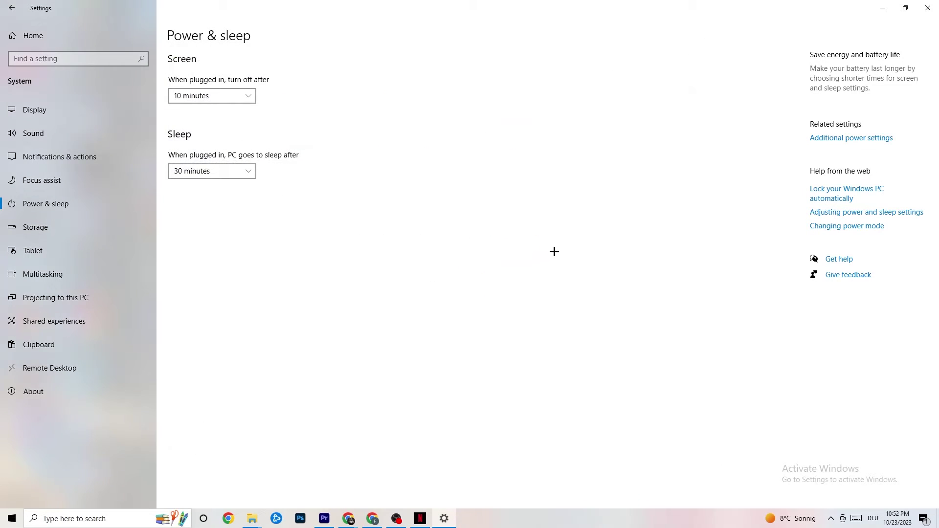
click(60, 239)
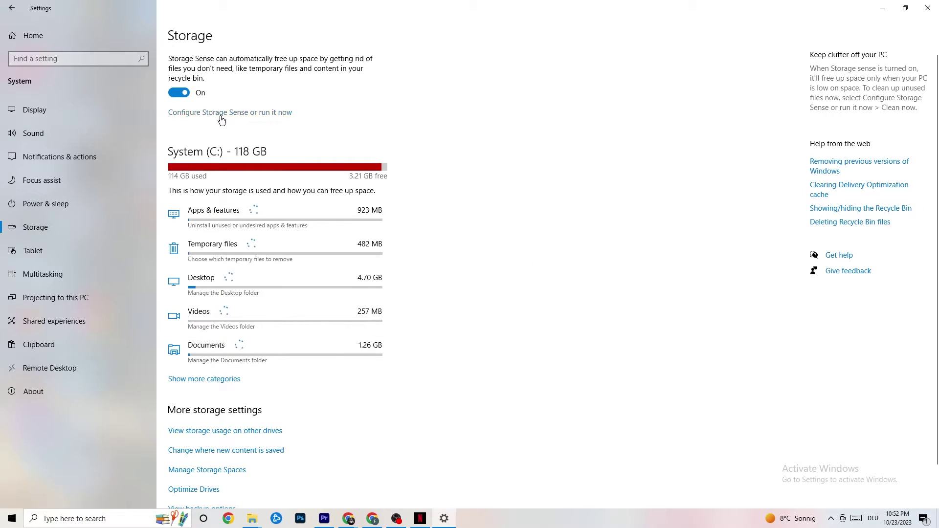
Keep Storage Sense running every week, with 14- and 60-day cleanup limits.
click(262, 114)
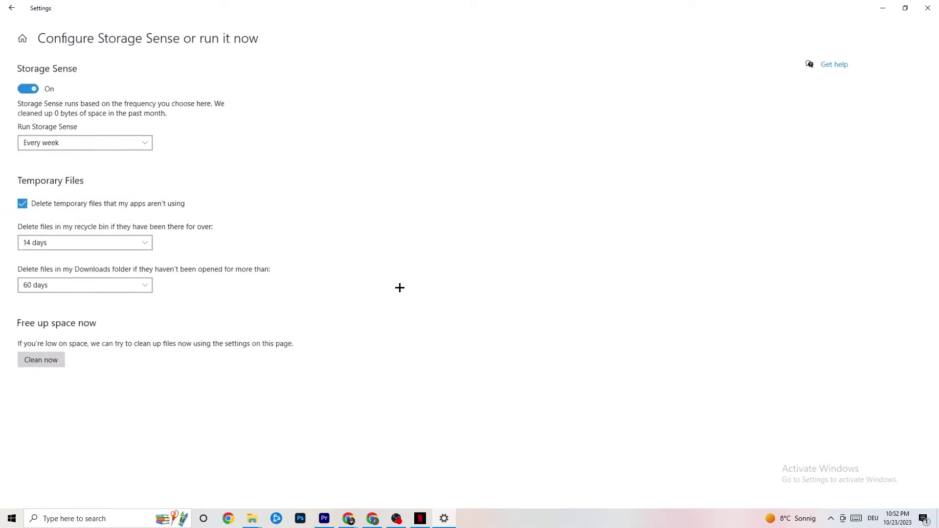
click(110, 138)
click(380, 182)
click(56, 139)
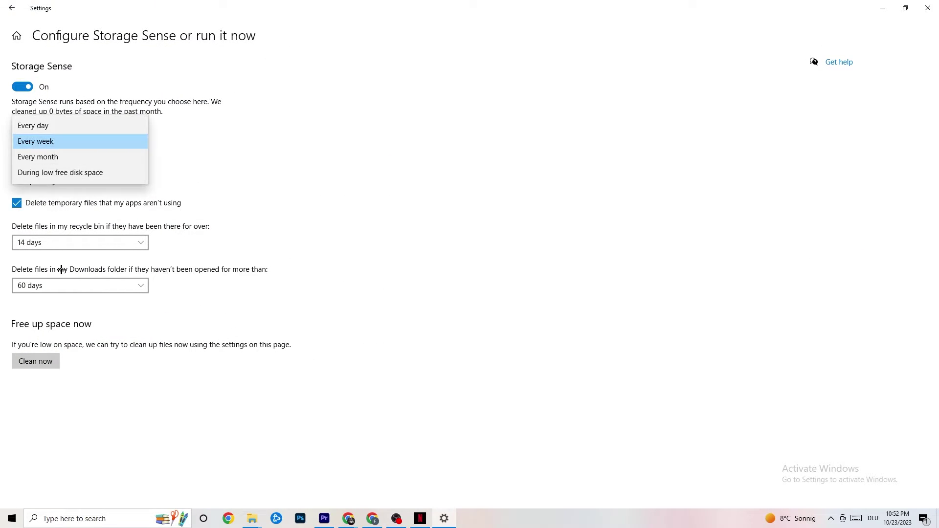
click(61, 269)
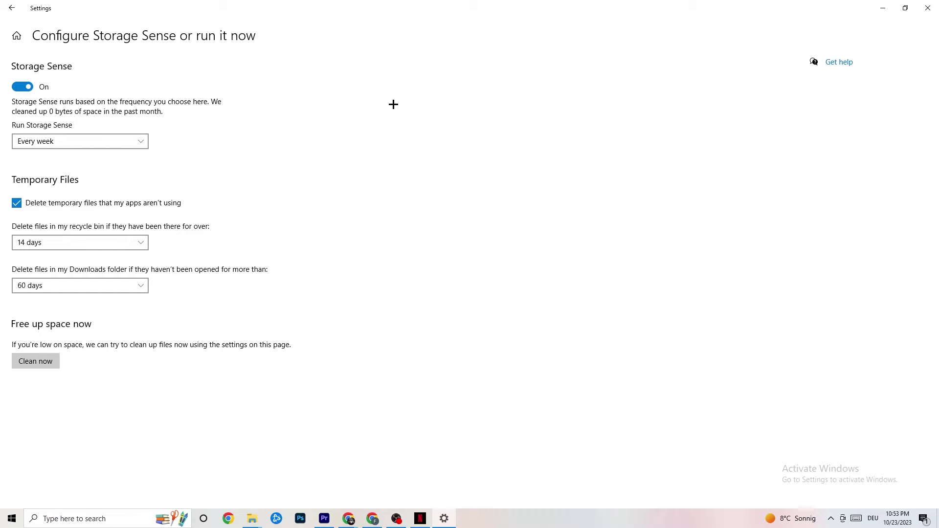
click(12, 8)
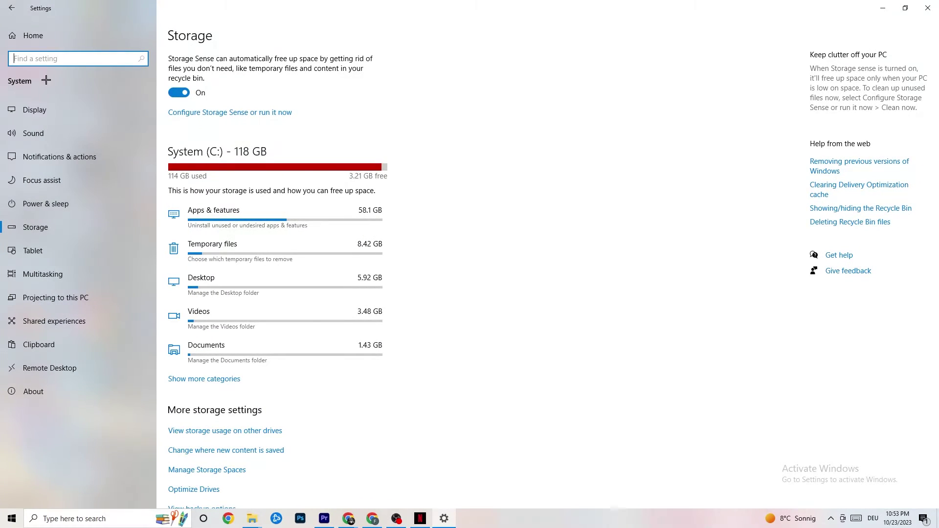
Open Gaming settings and view Captures: background recording off, 30 fps, 2-hour maximum.
click(10, 9)
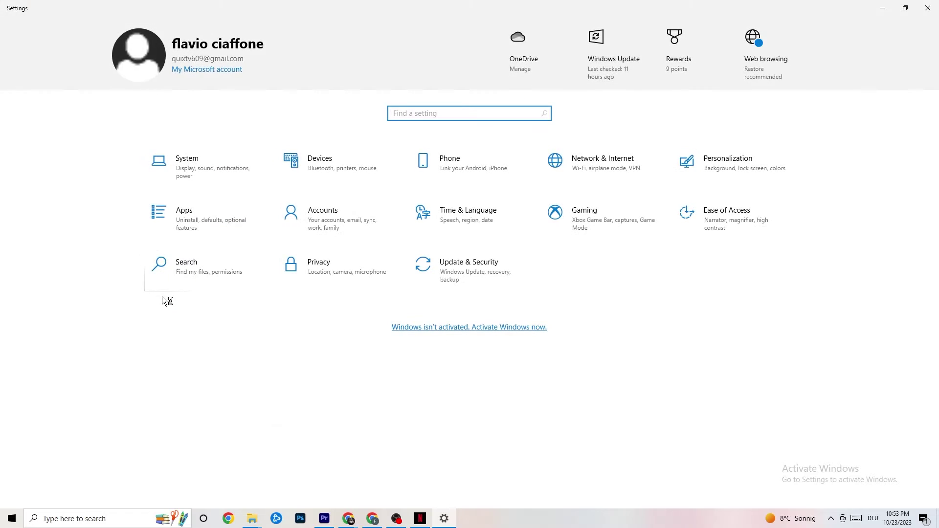
click(603, 224)
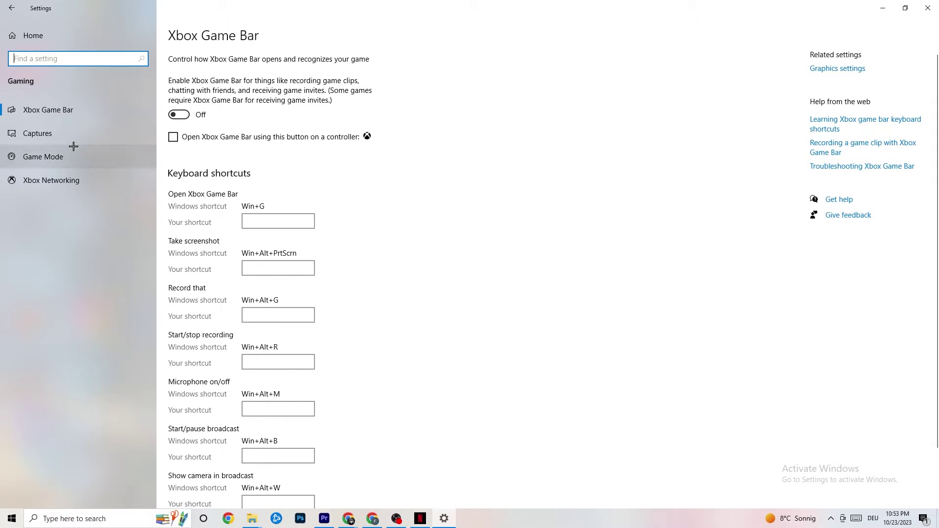
click(62, 127)
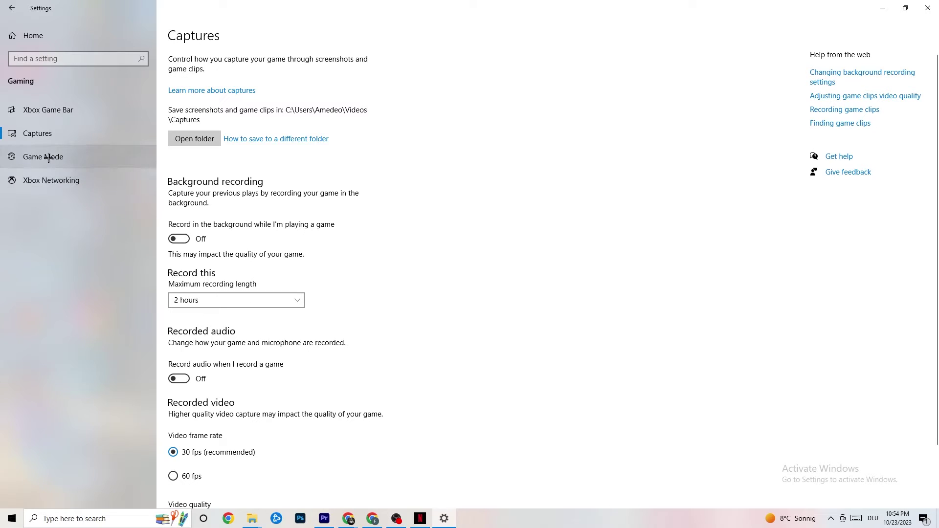
Confirm Game Mode is switched On, then close Settings.
click(90, 156)
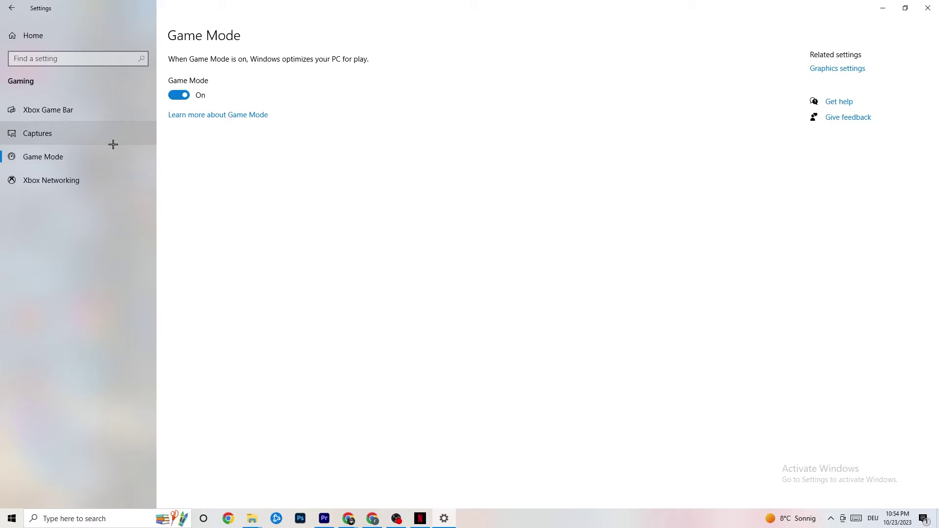
click(923, 8)
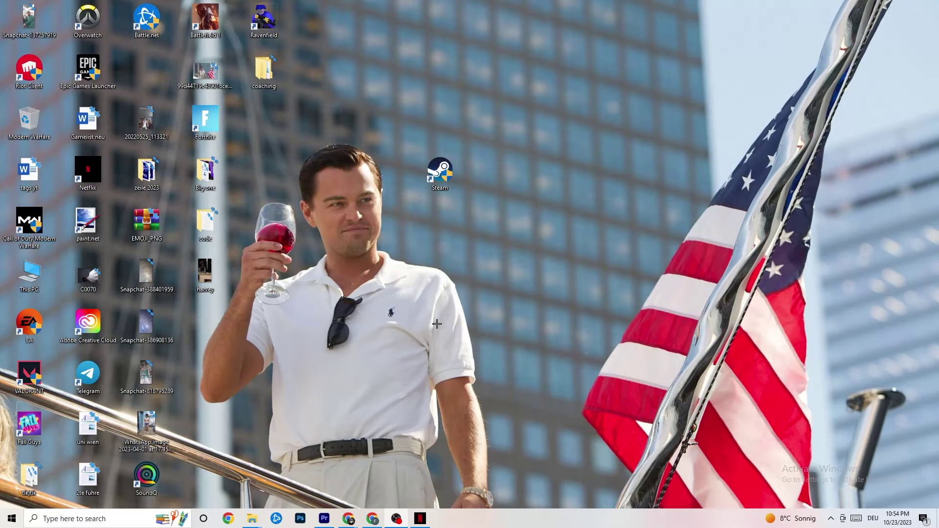
Launch Task Manager from the taskbar and browse the Processes list.
right_click(480, 523)
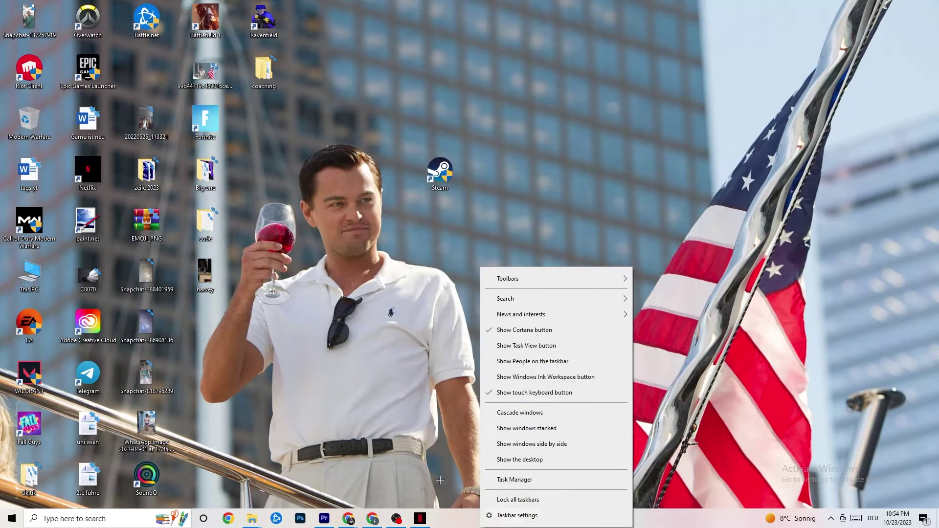
click(492, 485)
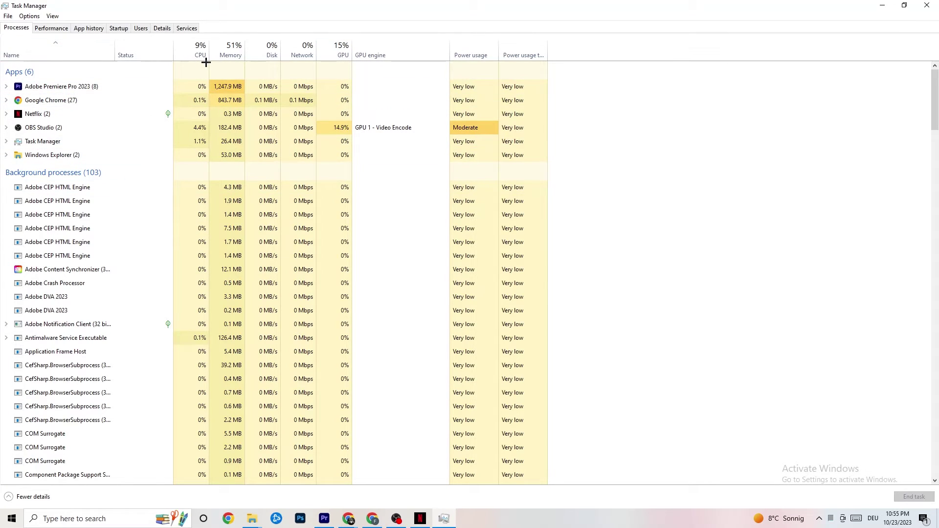
scroll(196, 275, down, 7)
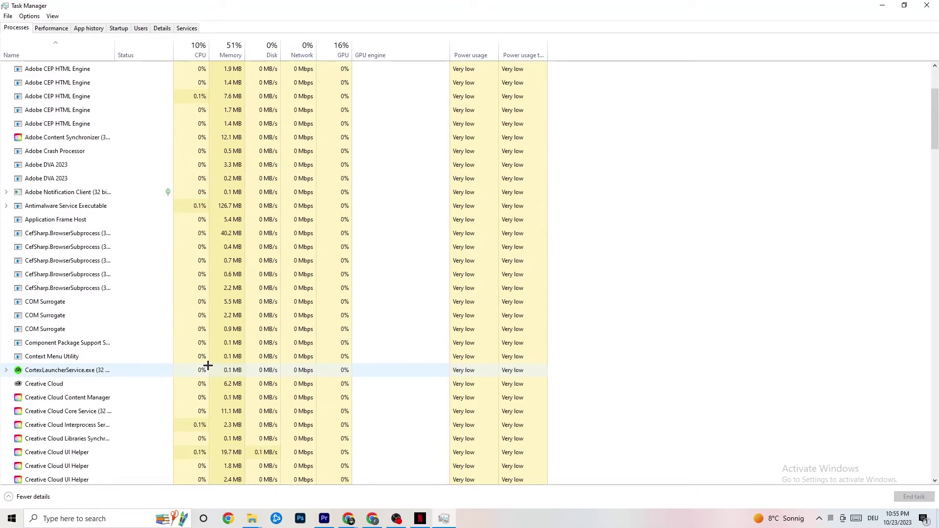
scroll(184, 316, up, 8)
scroll(168, 284, down, 3)
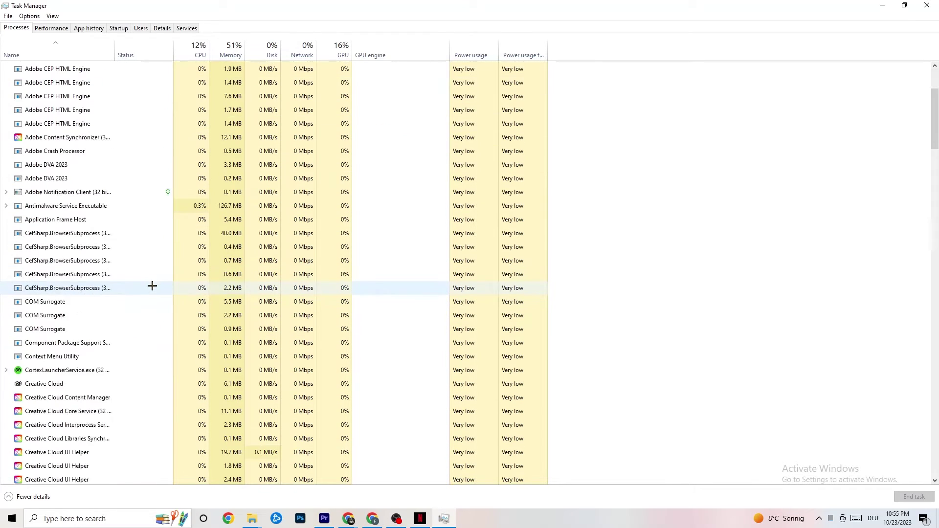
scroll(150, 285, up, 3)
Glance at the Netflix process options, then show the Details view with PIDs and status.
right_click(61, 114)
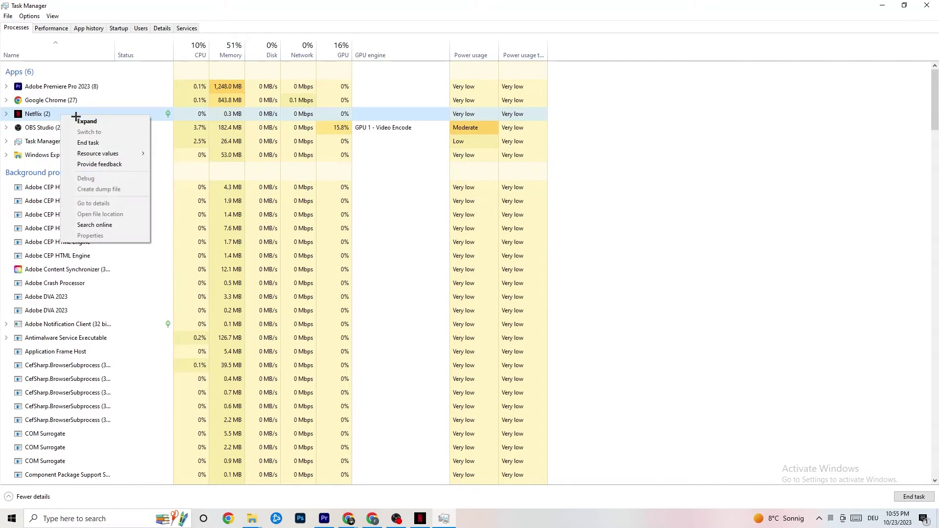
click(698, 155)
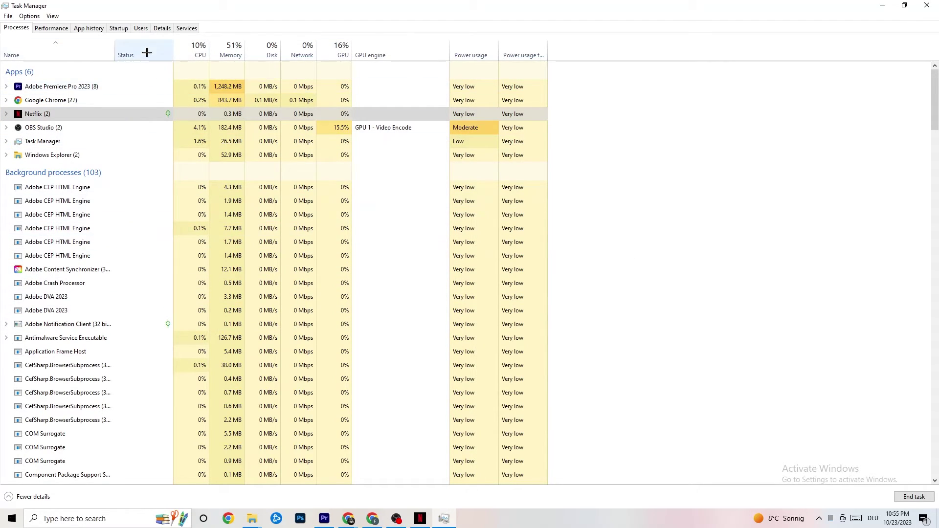
click(155, 28)
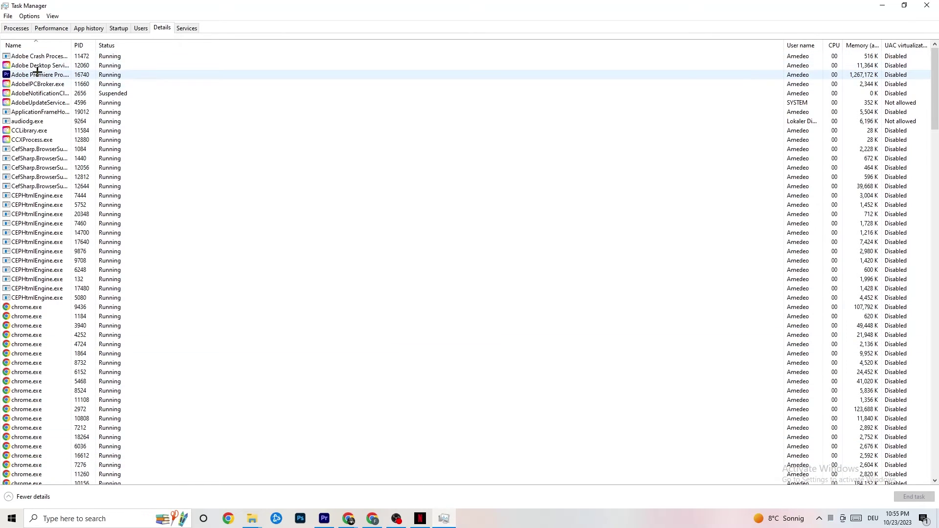
Confirm Adobe Premiere Pro's priority stays Normal, then view the Startup apps list.
right_click(92, 77)
mouse_move(145, 119)
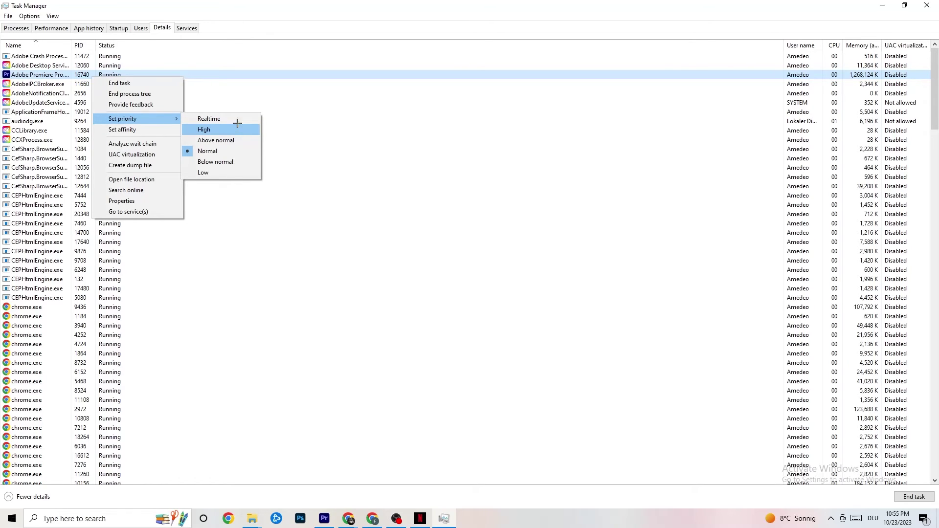
click(155, 120)
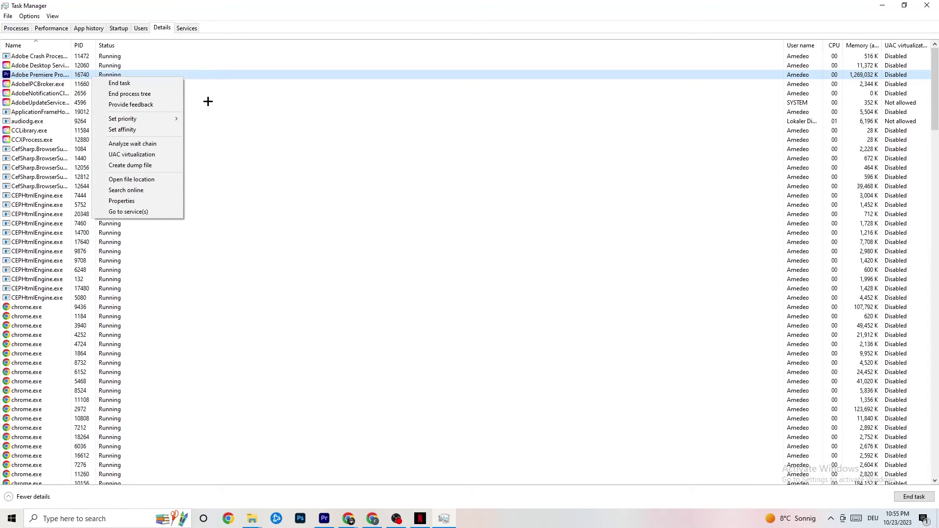
click(118, 27)
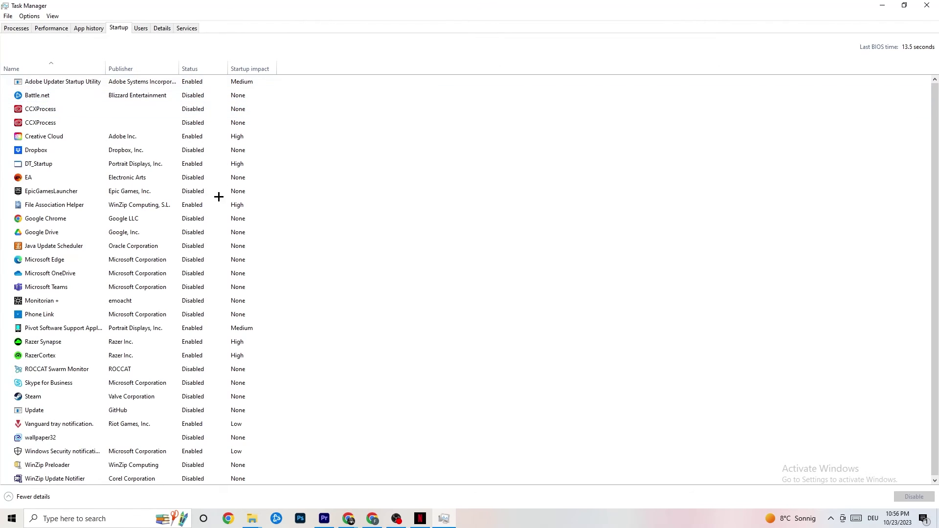
right_click(134, 232)
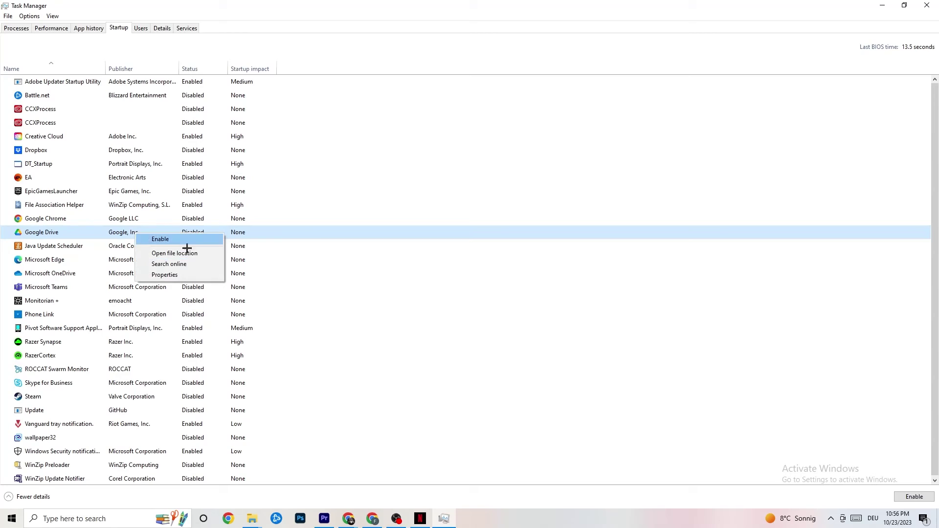
right_click(186, 329)
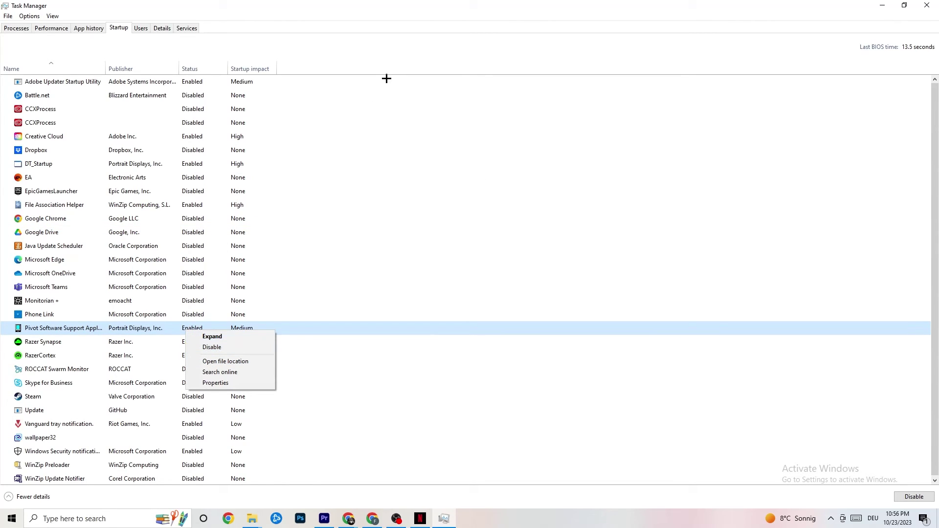
click(380, 15)
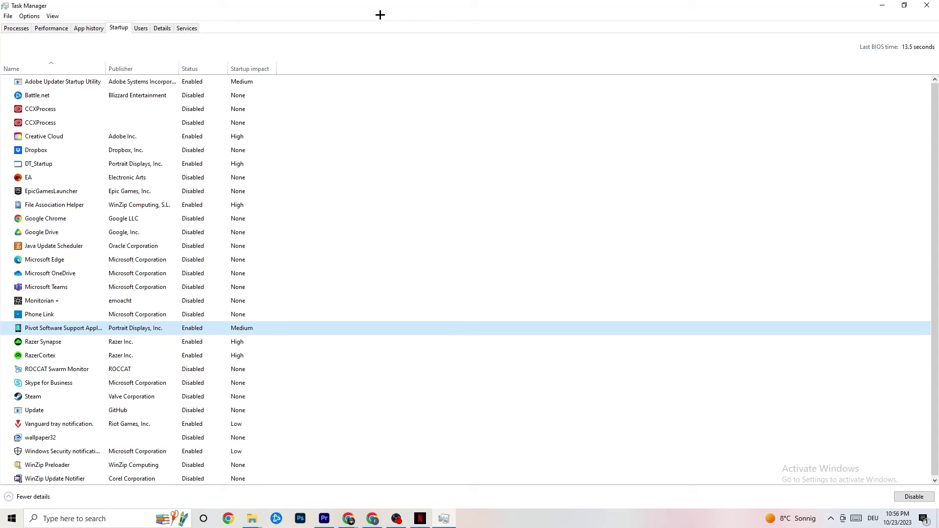